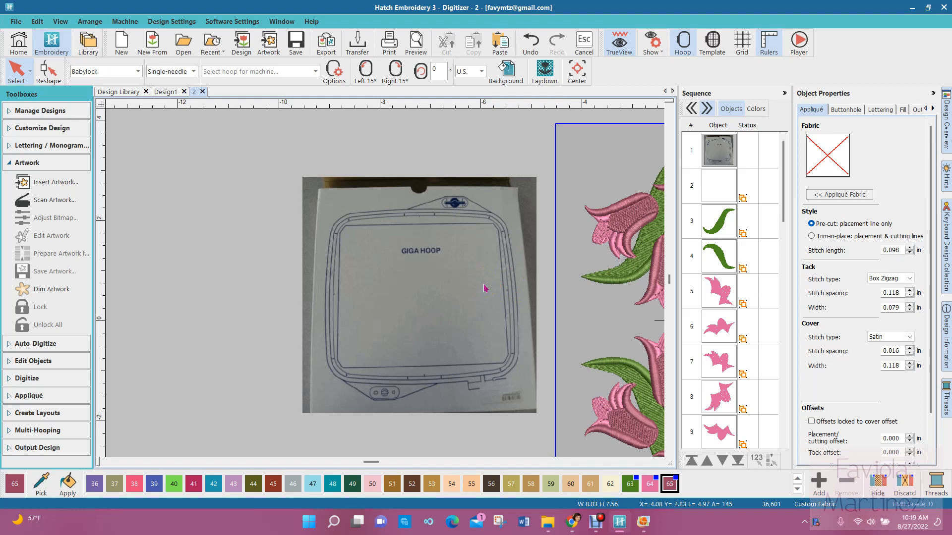
Step: Set the machine to the Janome brand, model MC350E, to bring up its Giga Hoop
scroll(484, 288, down, 3)
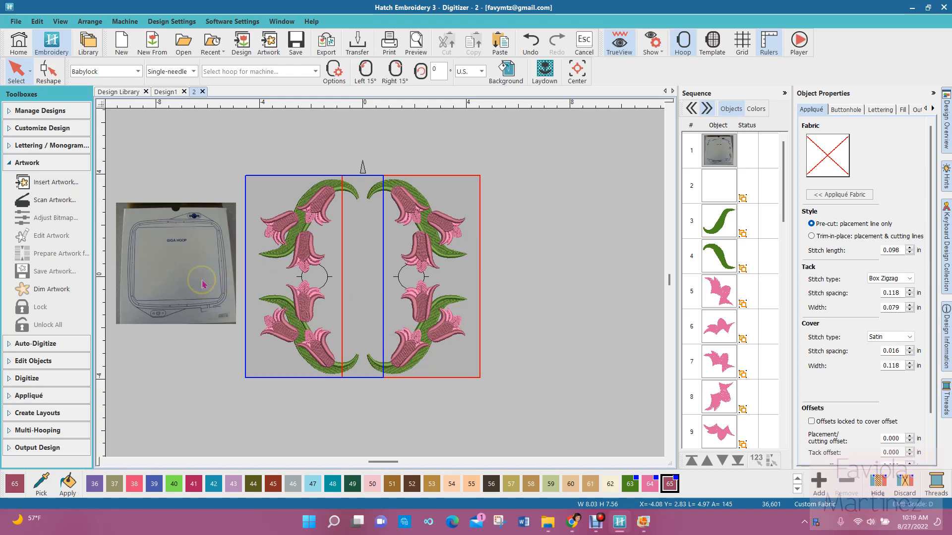
scroll(170, 267, up, 1)
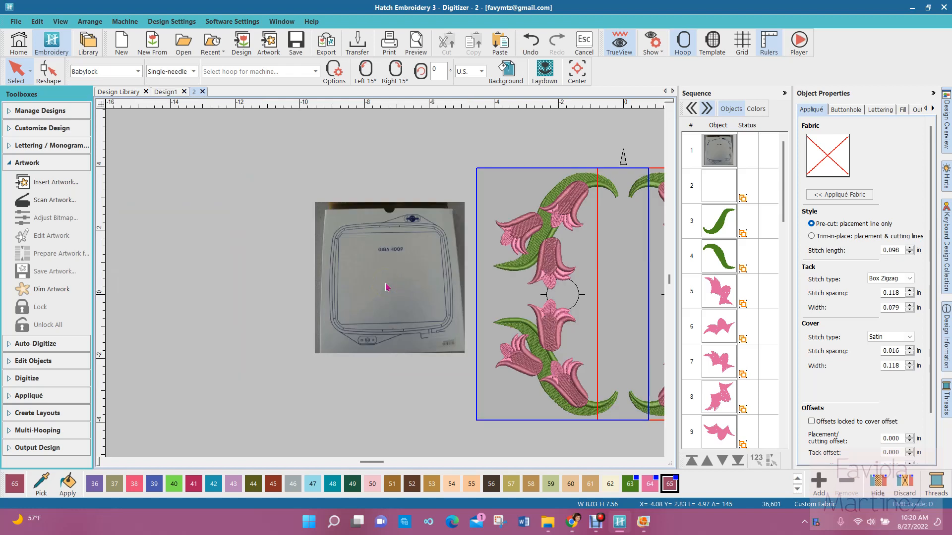
scroll(387, 288, up, 2)
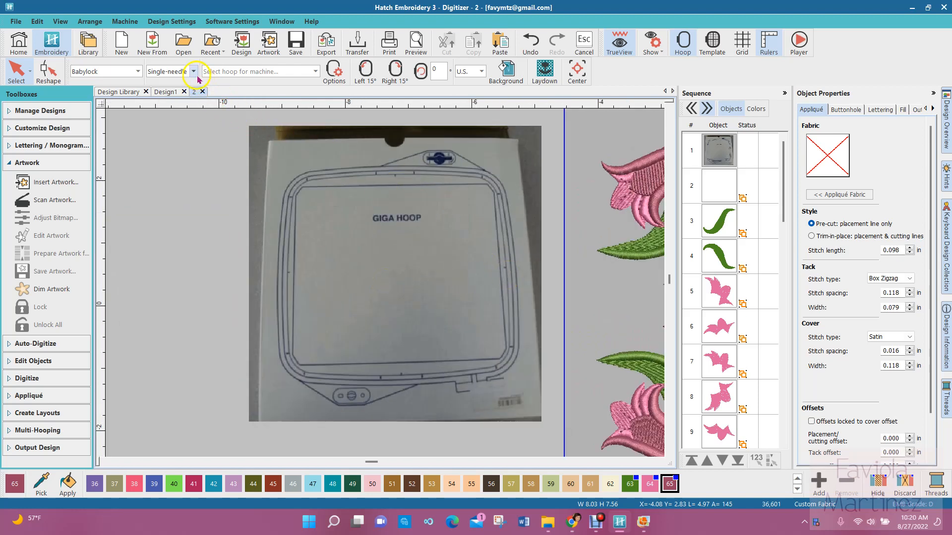
click(139, 73)
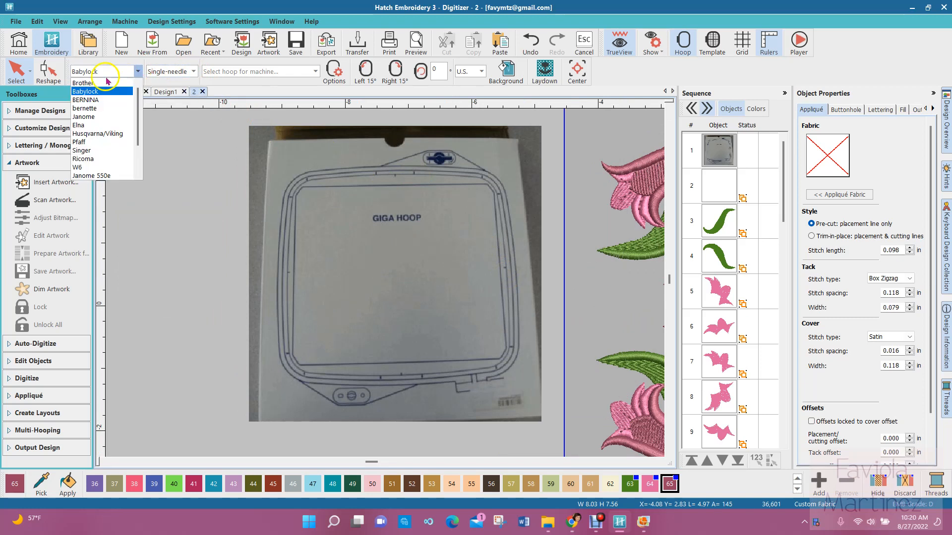
click(85, 123)
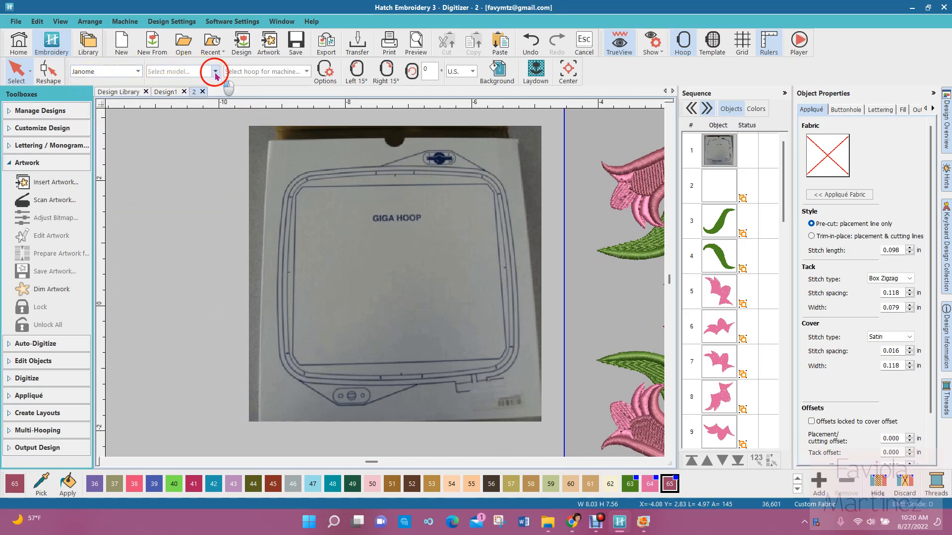
click(216, 73)
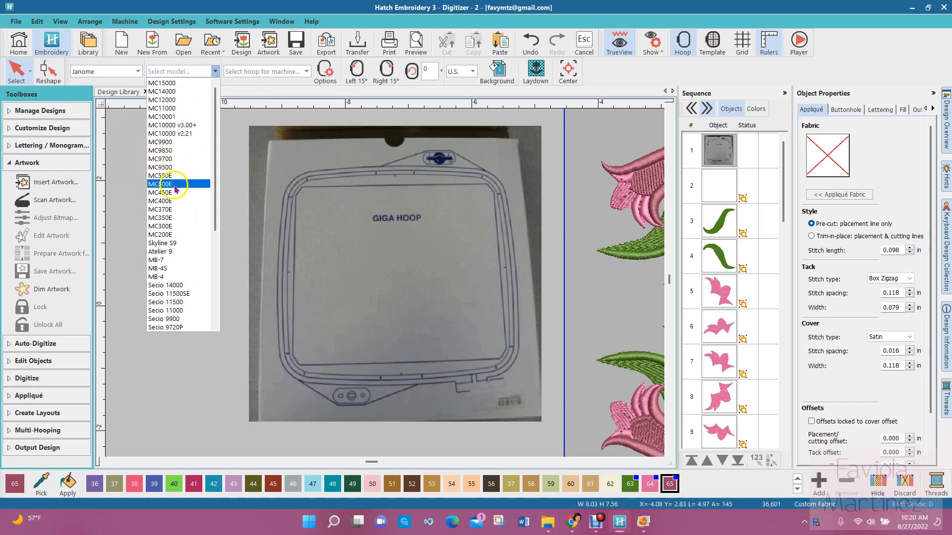
click(164, 218)
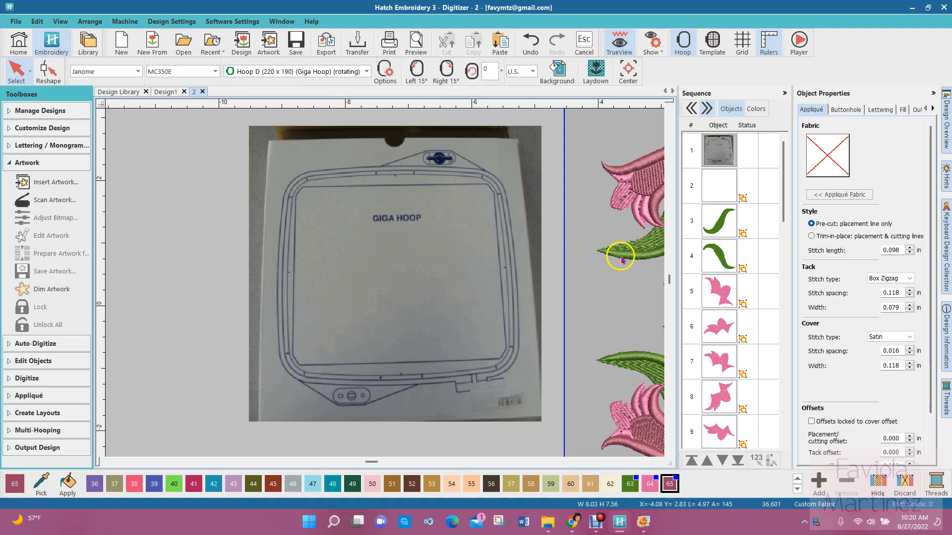
Step: Examine the attachment points in the Giga Hoop picture and the floral design's layout across the two overlapping hoop areas
scroll(619, 255, down, 2)
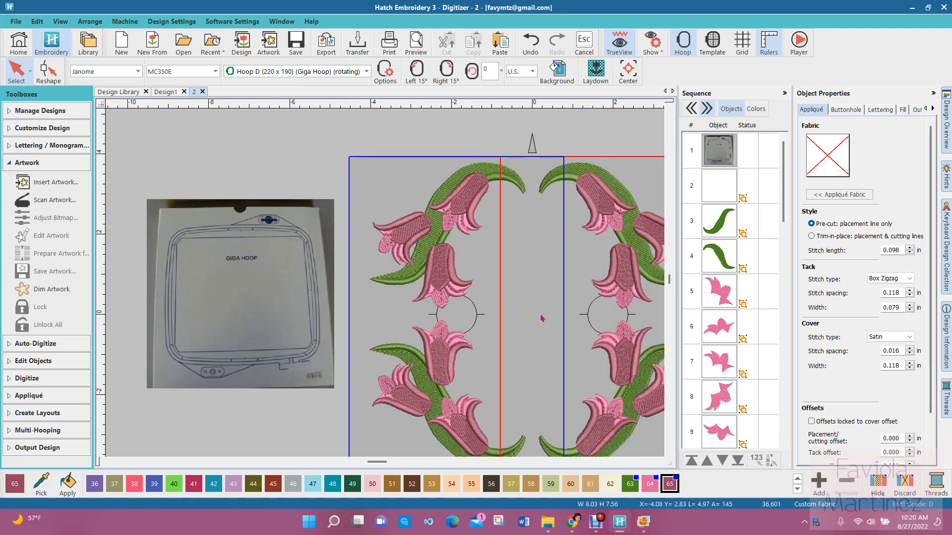
click(294, 245)
scroll(250, 270, up, 1)
scroll(387, 288, up, 1)
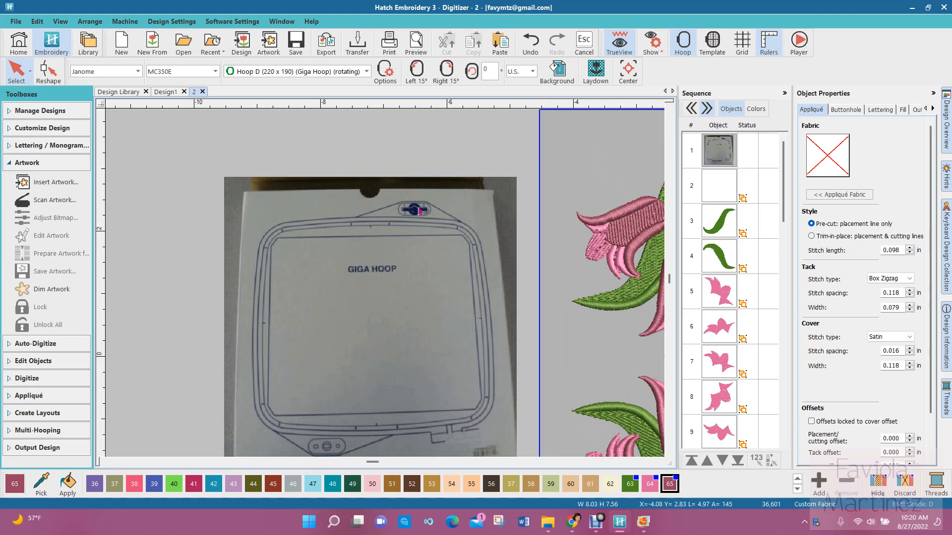
click(436, 205)
click(421, 208)
click(397, 224)
click(418, 209)
click(342, 222)
scroll(458, 229, down, 2)
scroll(386, 296, down, 1)
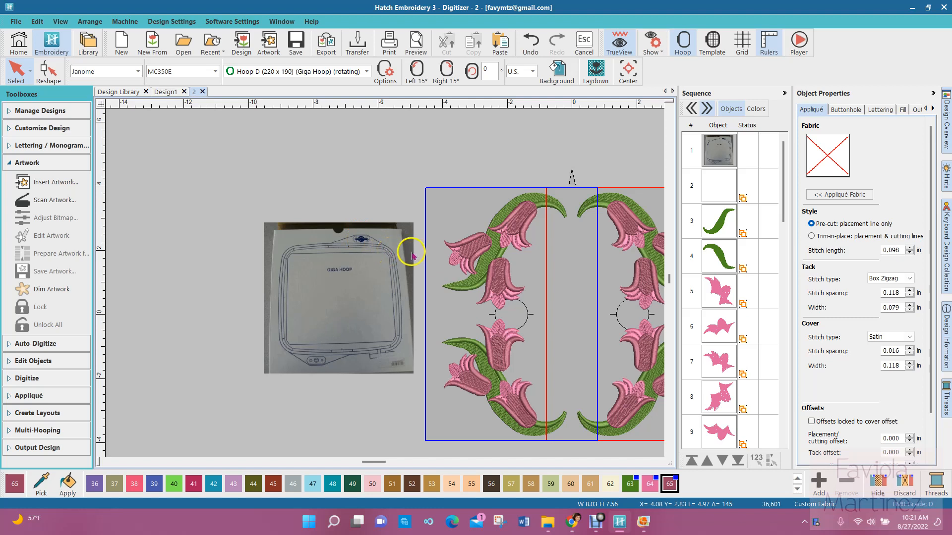
scroll(618, 238, down, 1)
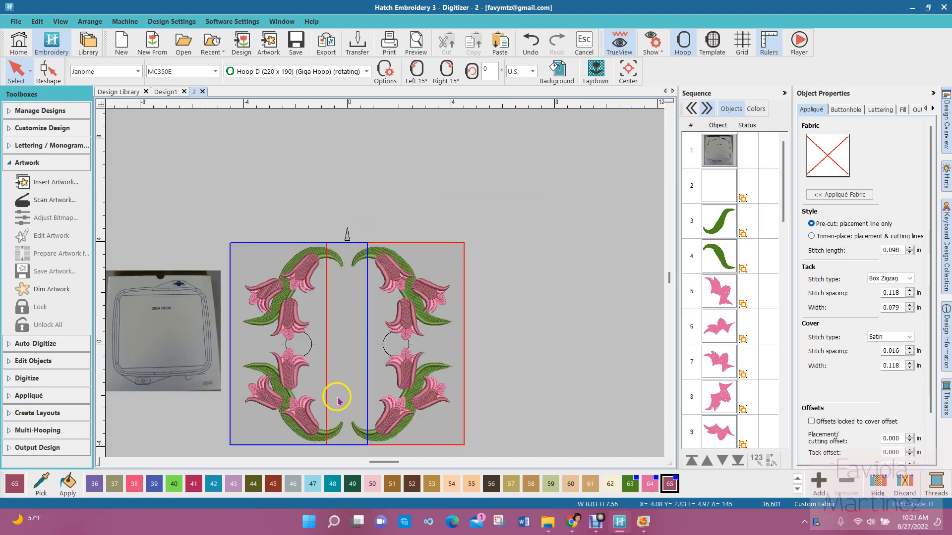
scroll(340, 422, up, 1)
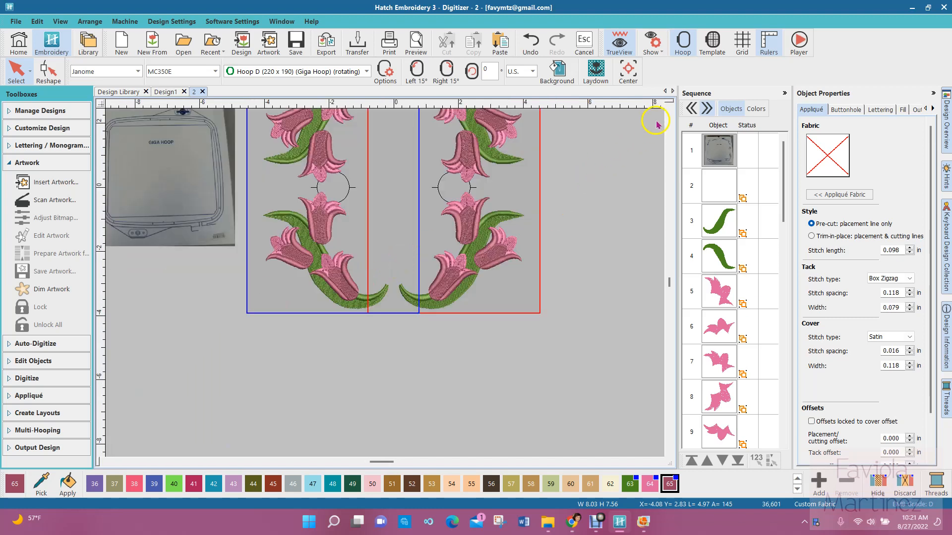
click(669, 108)
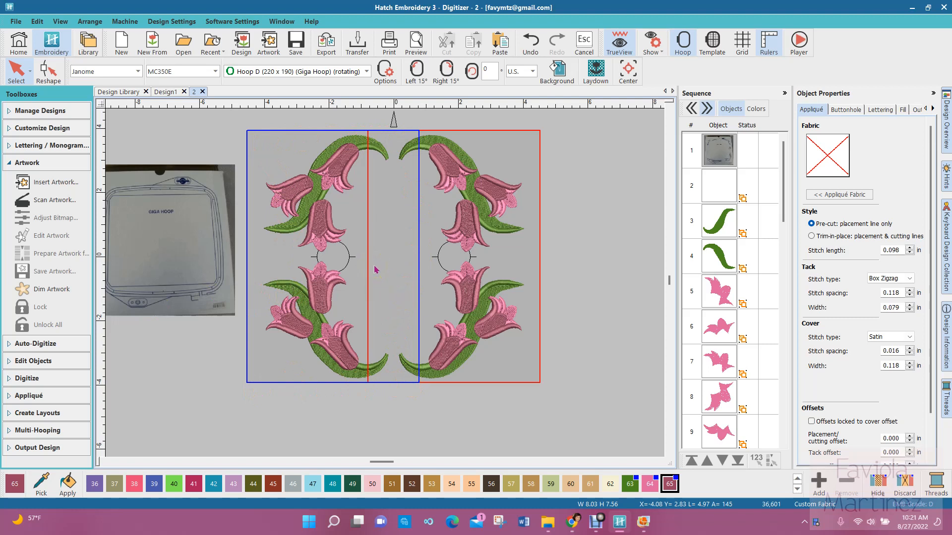
scroll(387, 288, down, 1)
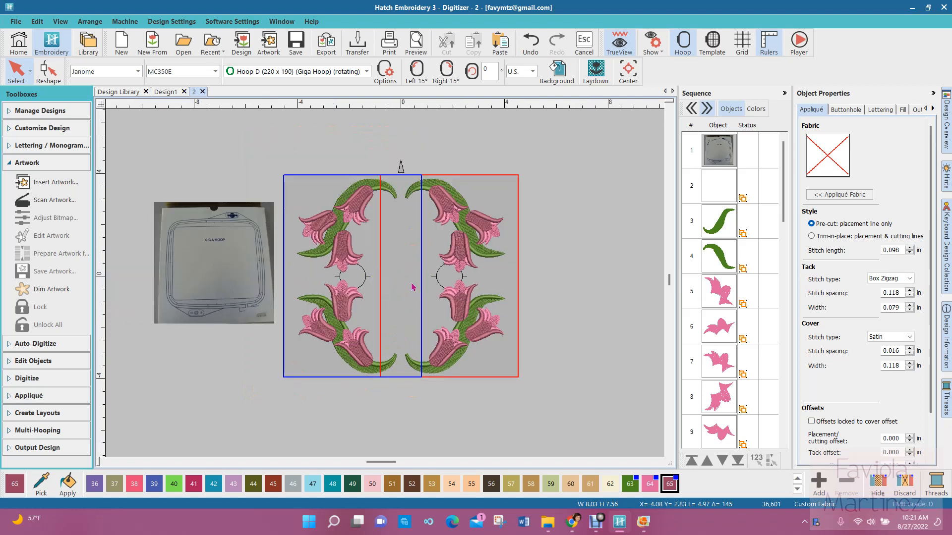
Step: Set the machine brand to Babylock and its type to Single-needle
click(139, 72)
click(319, 141)
click(139, 73)
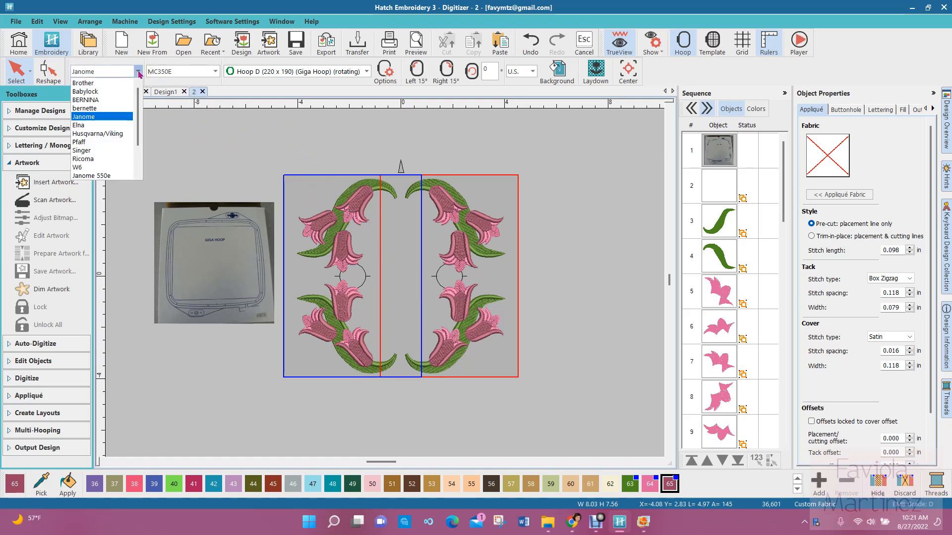
click(90, 92)
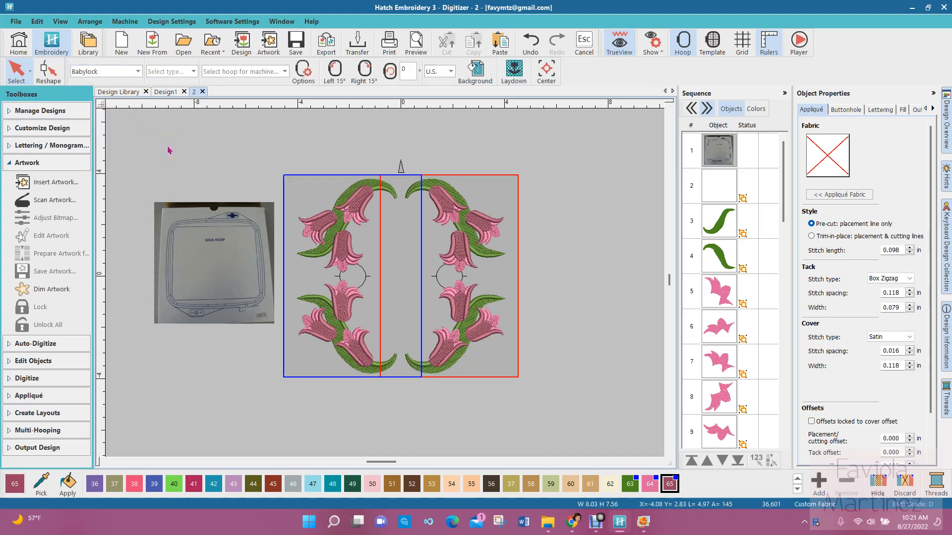
click(194, 72)
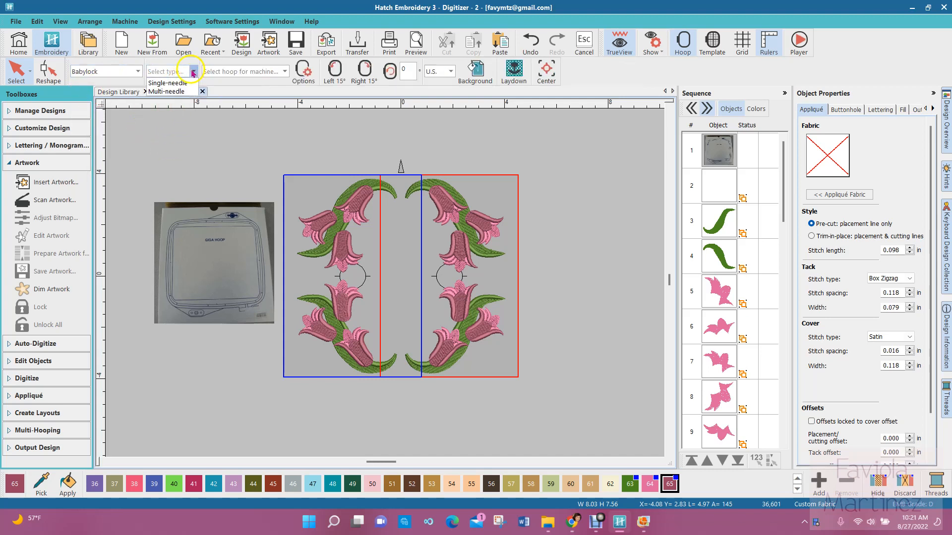
click(168, 83)
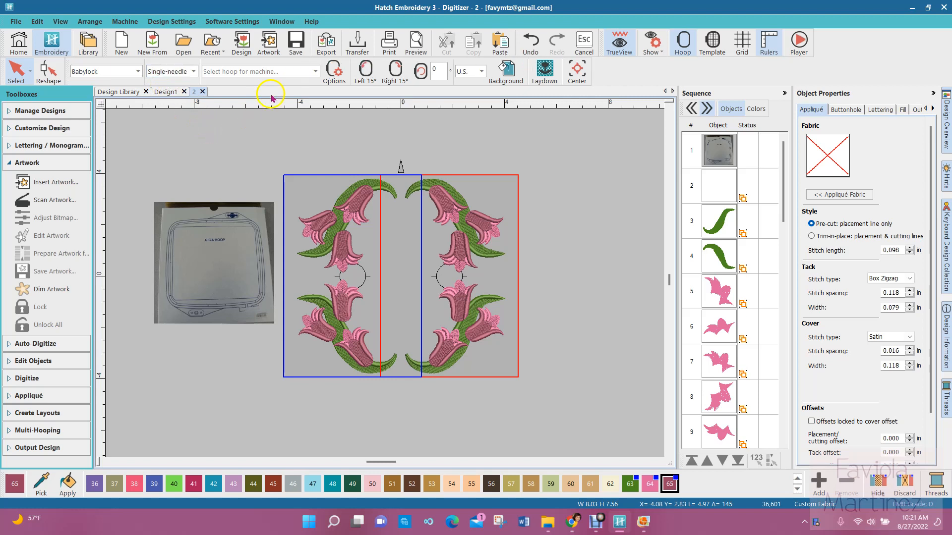
Step: Review the hoops available for the Babylock single-needle machine without choosing one
click(315, 73)
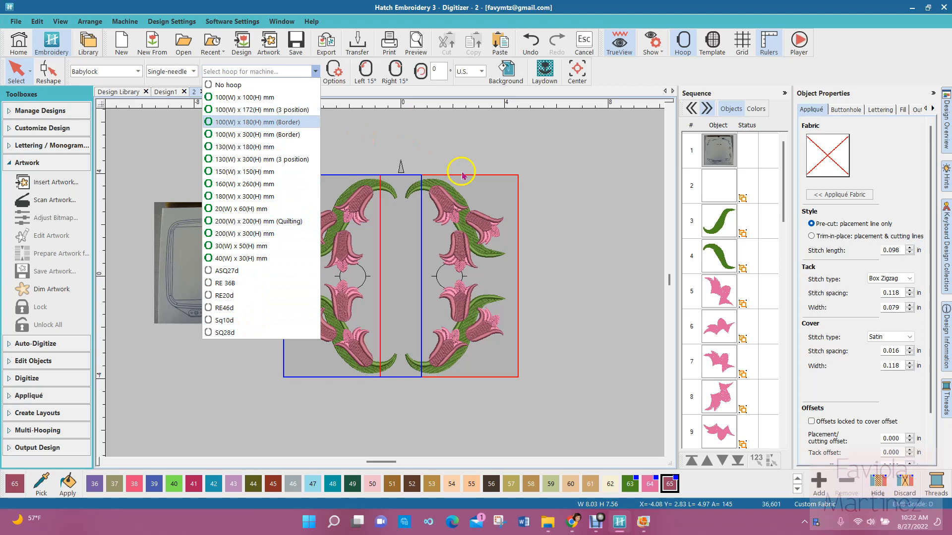
click(549, 281)
click(447, 144)
click(519, 148)
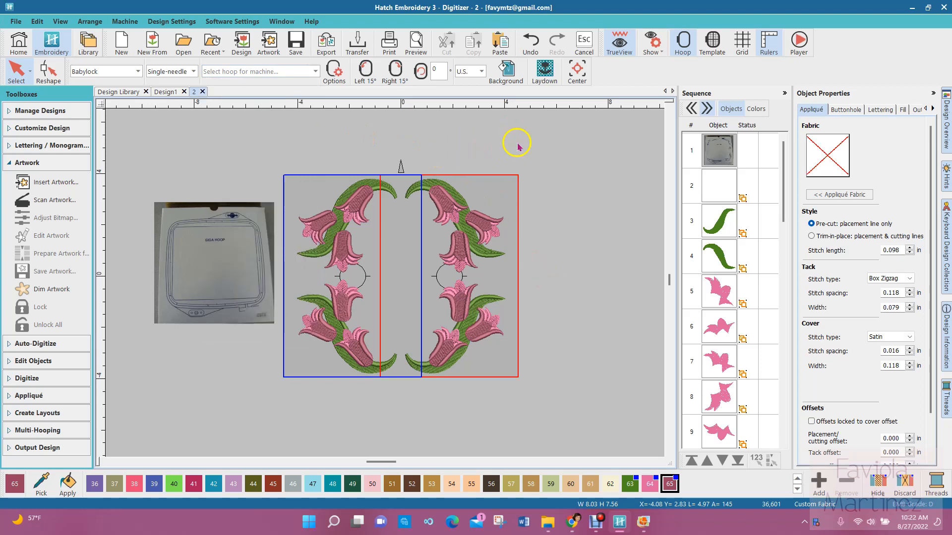
Step: Create a new machine brand under its default name in the hoop settings, leaving its hoop list empty
right_click(685, 49)
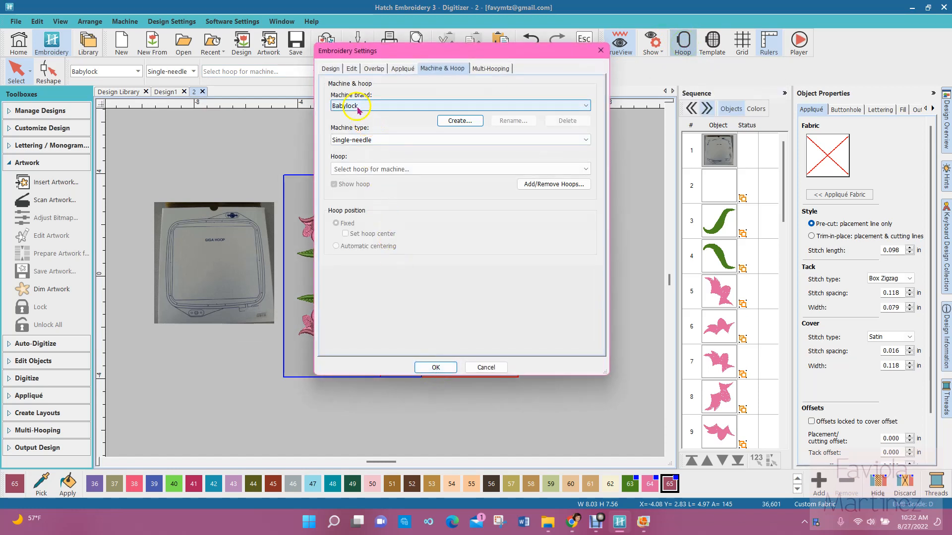
click(459, 122)
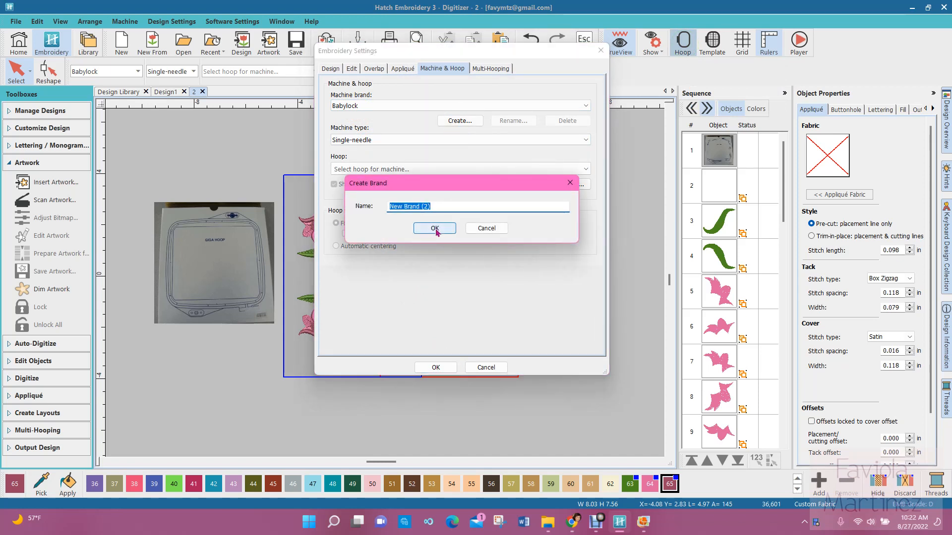
click(435, 230)
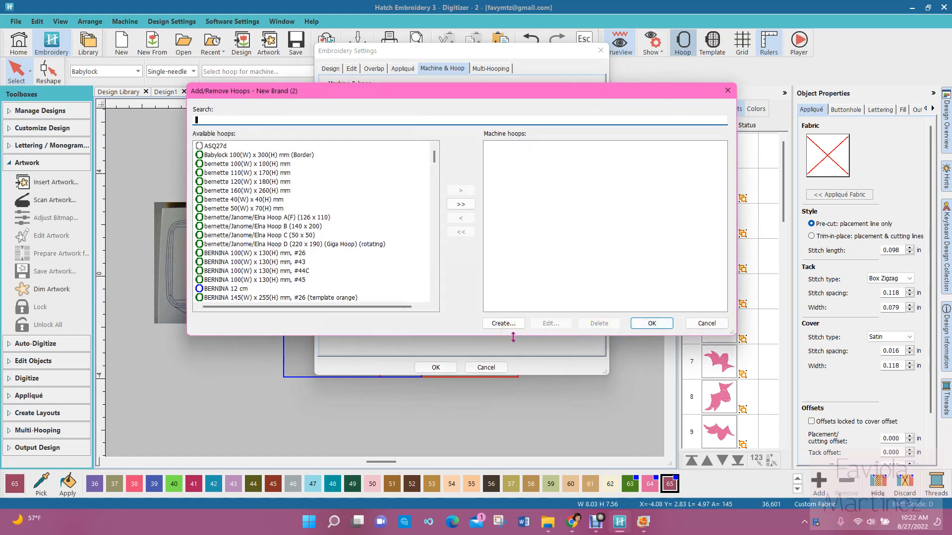
click(652, 324)
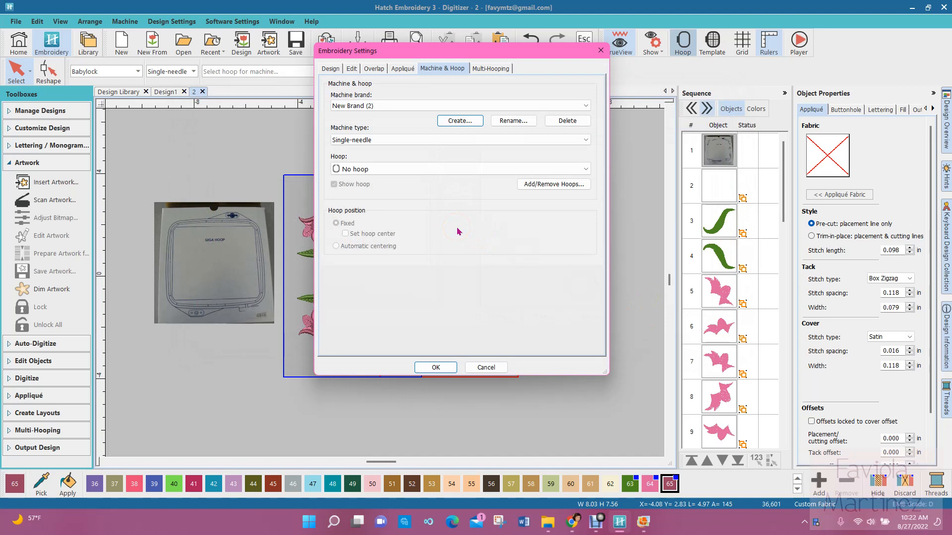
Step: Create another machine brand and start a custom hoop for it in the 2 Position Rotating format
click(460, 121)
click(435, 228)
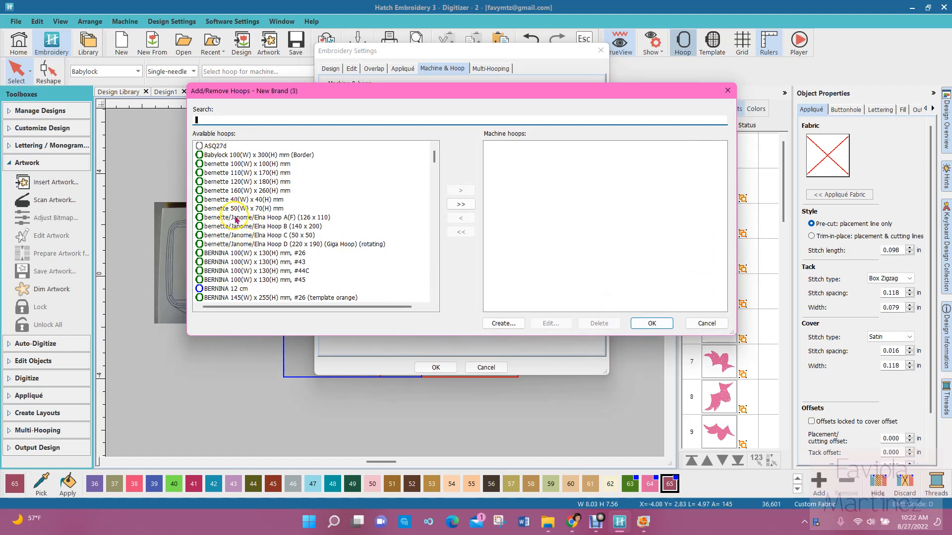
click(235, 245)
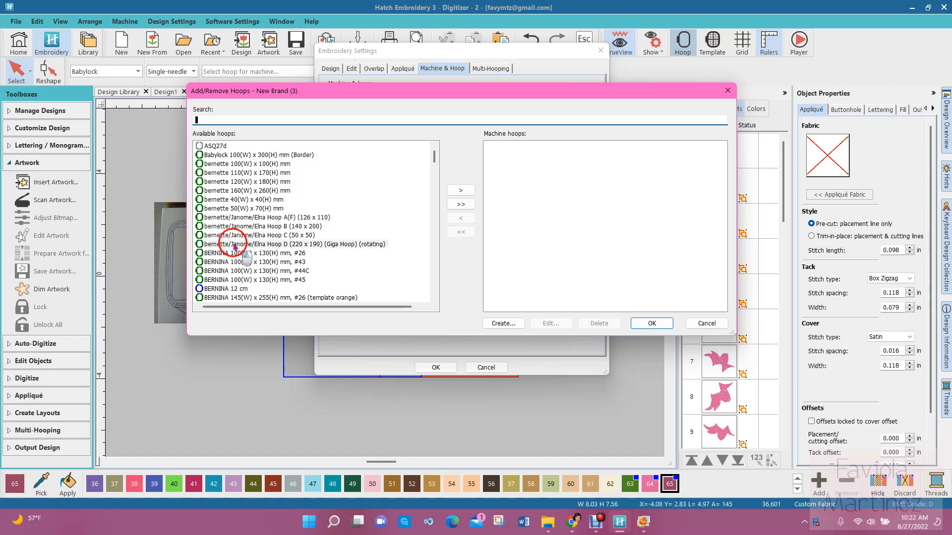
click(510, 326)
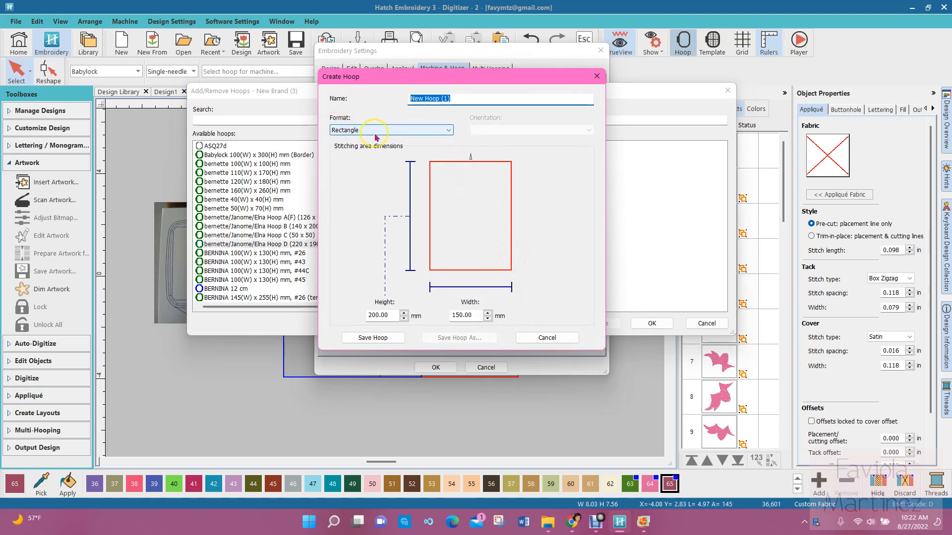
click(422, 132)
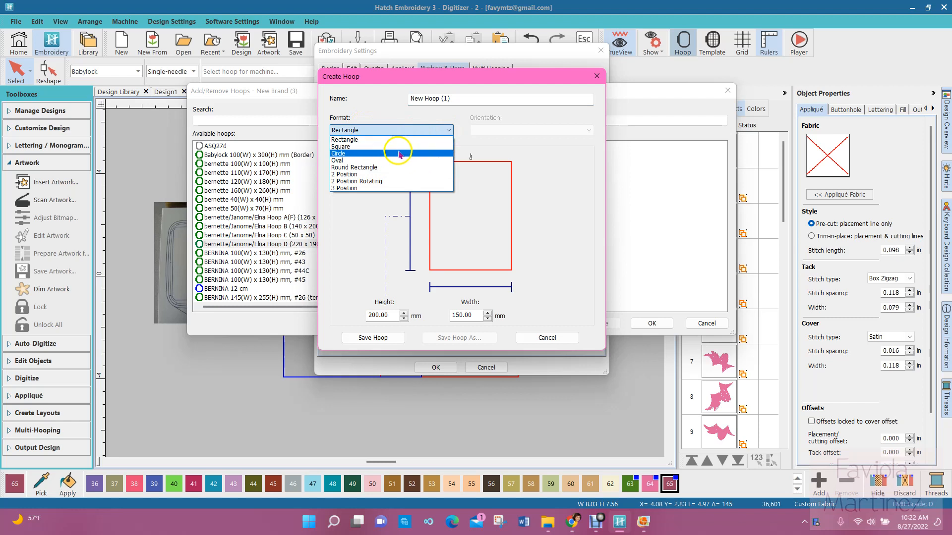
click(375, 182)
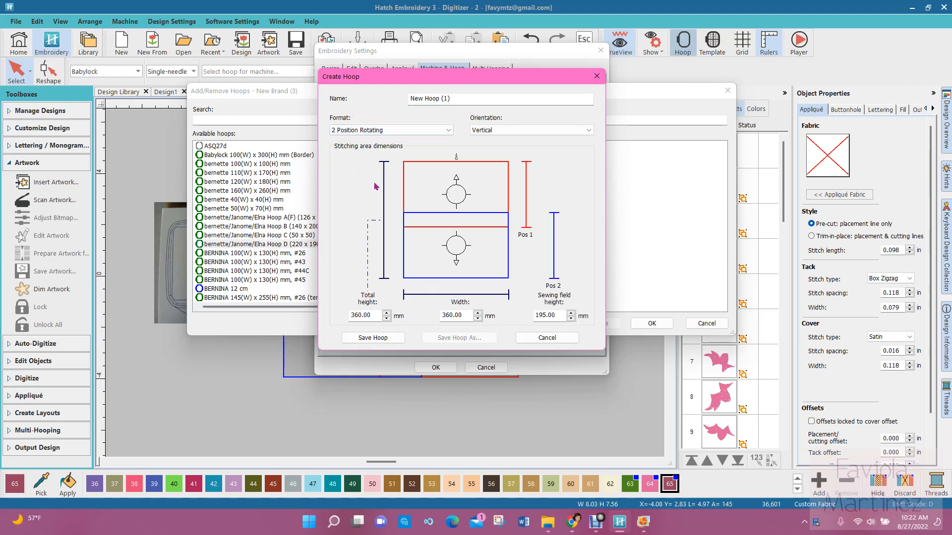
Step: Save the custom hoop at 360 mm total height, 360 mm width and 195 mm sewing field height, and leave the embroidery settings without applying changes
click(490, 199)
click(525, 164)
click(524, 227)
click(524, 196)
click(455, 191)
click(552, 267)
click(356, 314)
click(379, 313)
click(367, 338)
click(504, 324)
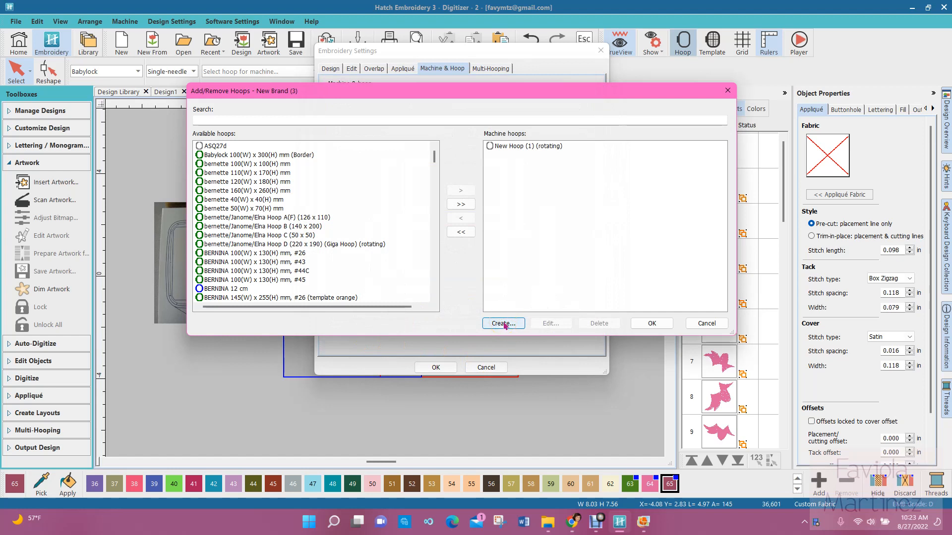
click(705, 324)
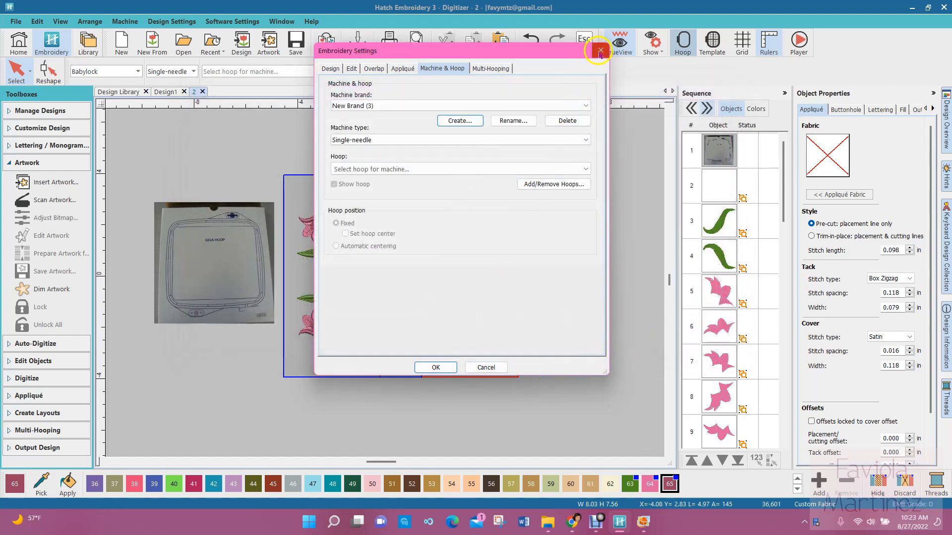
click(600, 51)
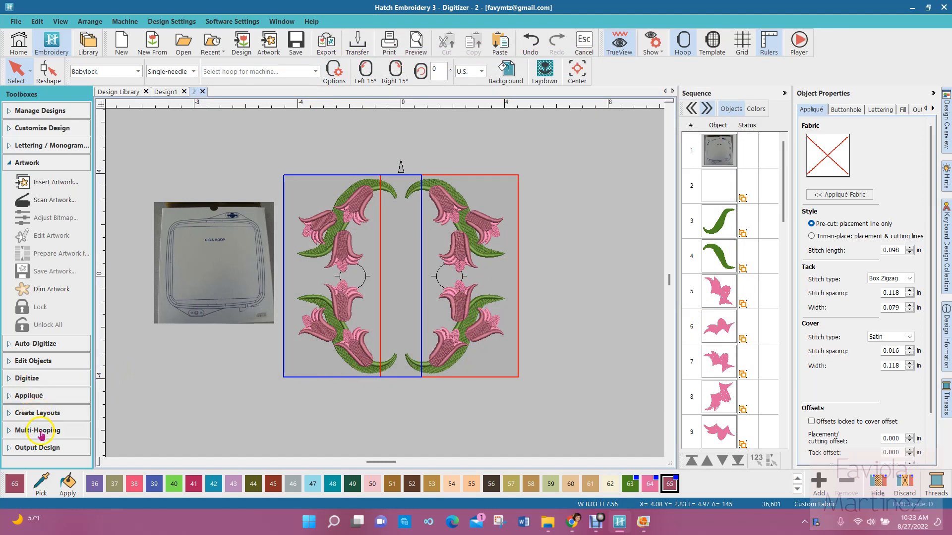
Step: Export the design to the Gigahoop folder as the Janome machine file 2.JEF
click(40, 448)
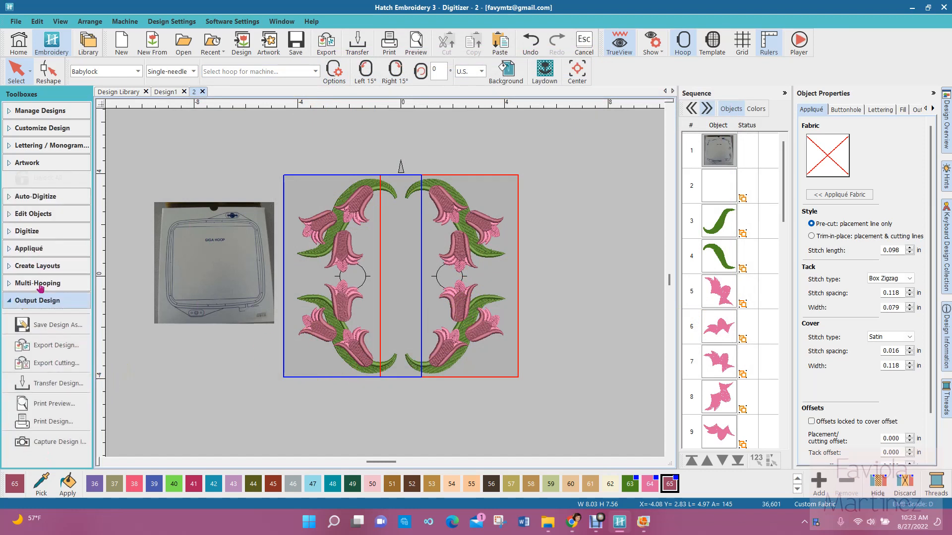
click(55, 351)
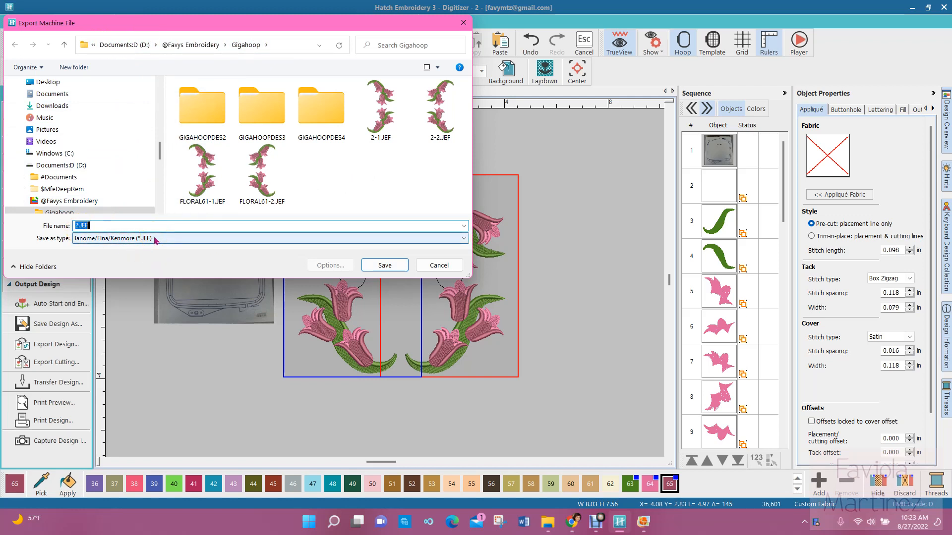
click(384, 265)
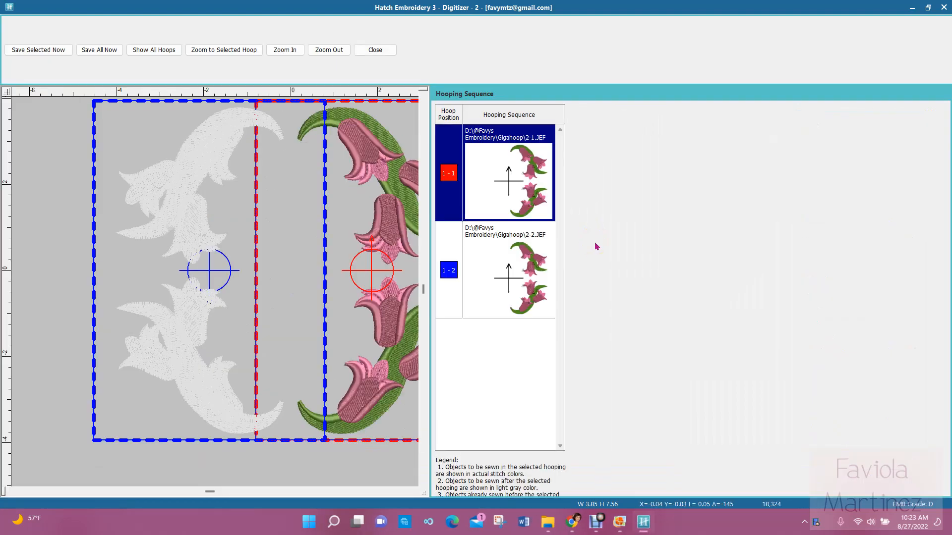
Step: Widen the hooping preview, save all hooping files of the split design, and leave the hooping sequence view
drag(431, 306, 541, 309)
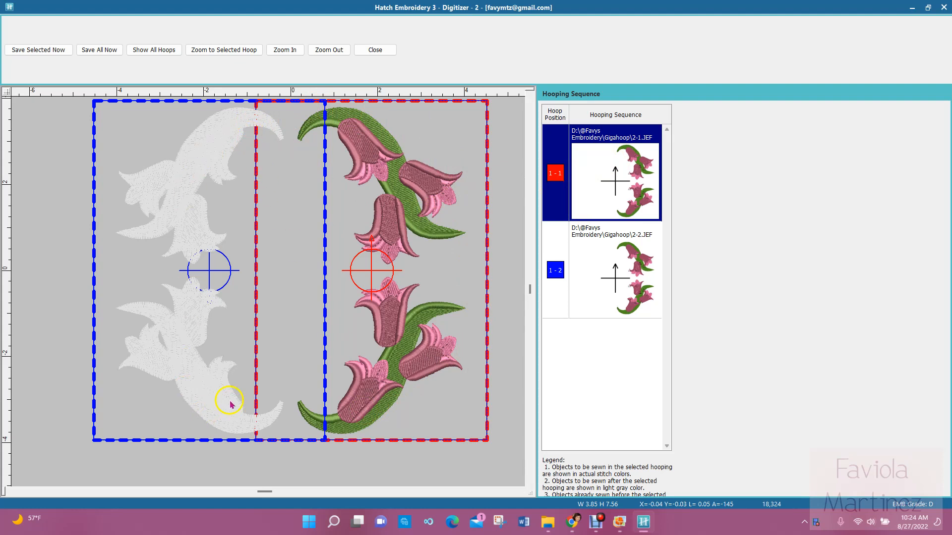
click(101, 50)
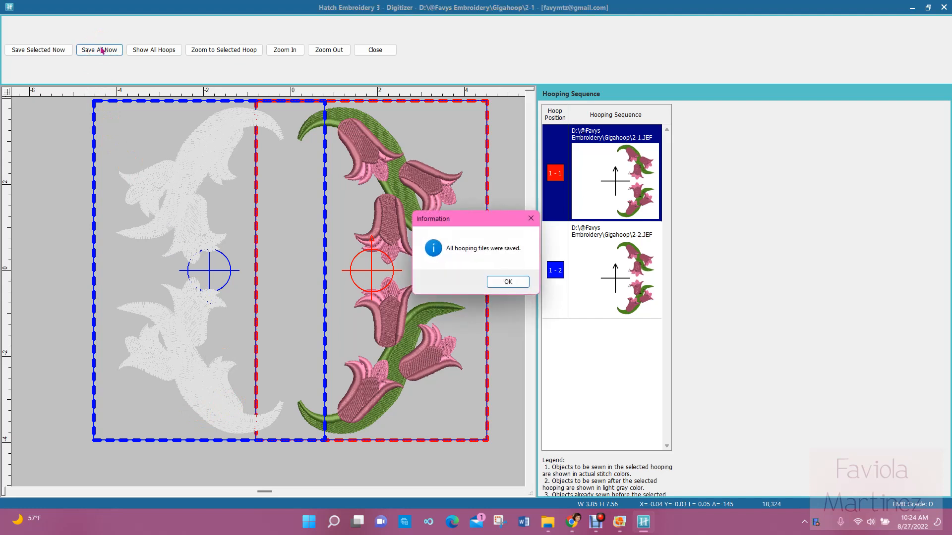
click(508, 283)
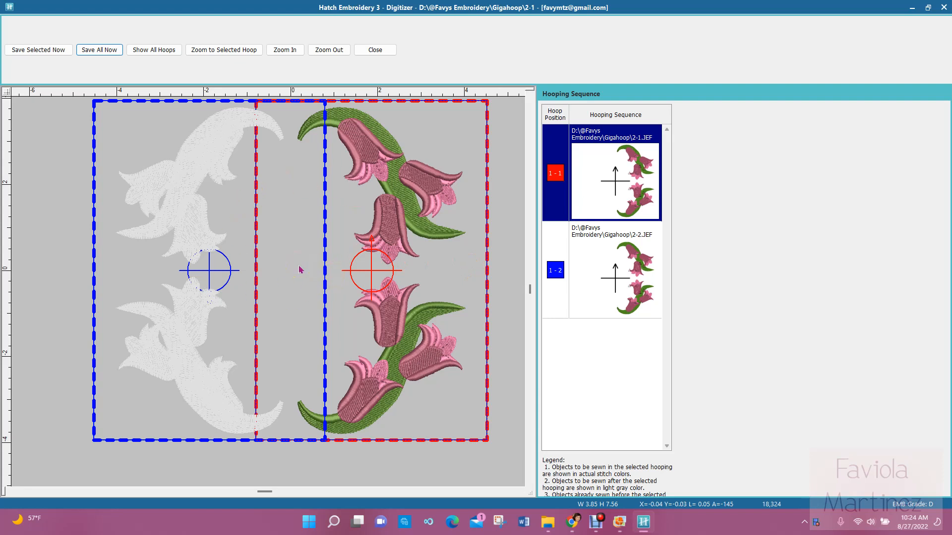
click(377, 49)
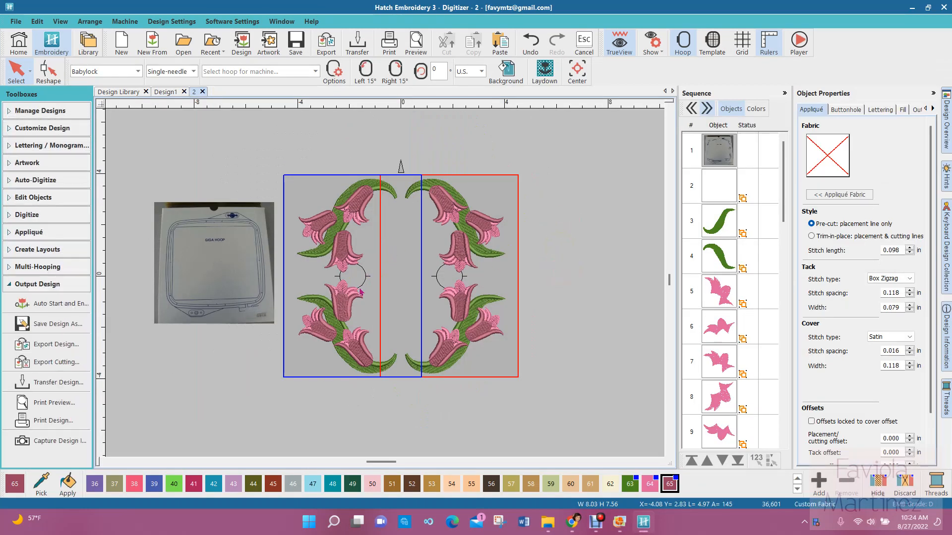
Step: Check the machine transfer settings for the Babylock single-needle and browse its machine folder location without choosing another folder
click(125, 23)
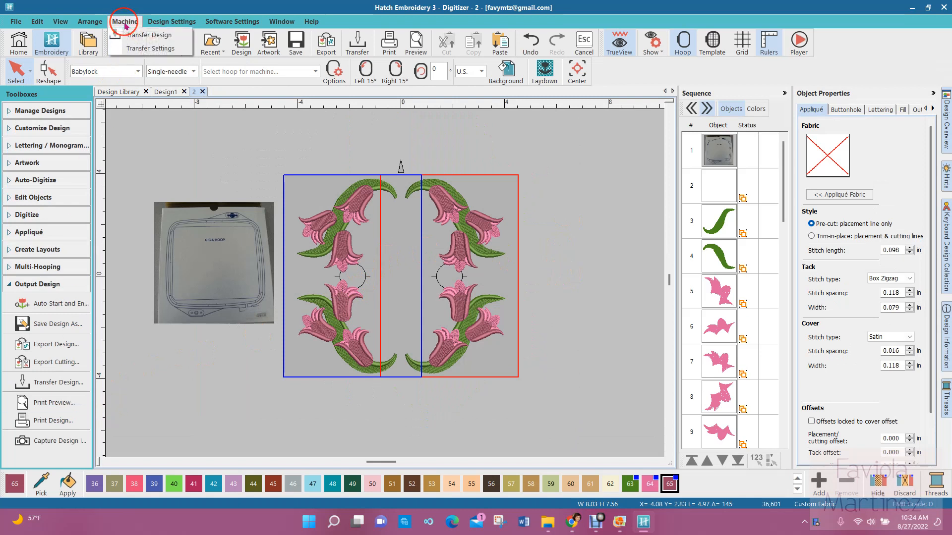
click(136, 49)
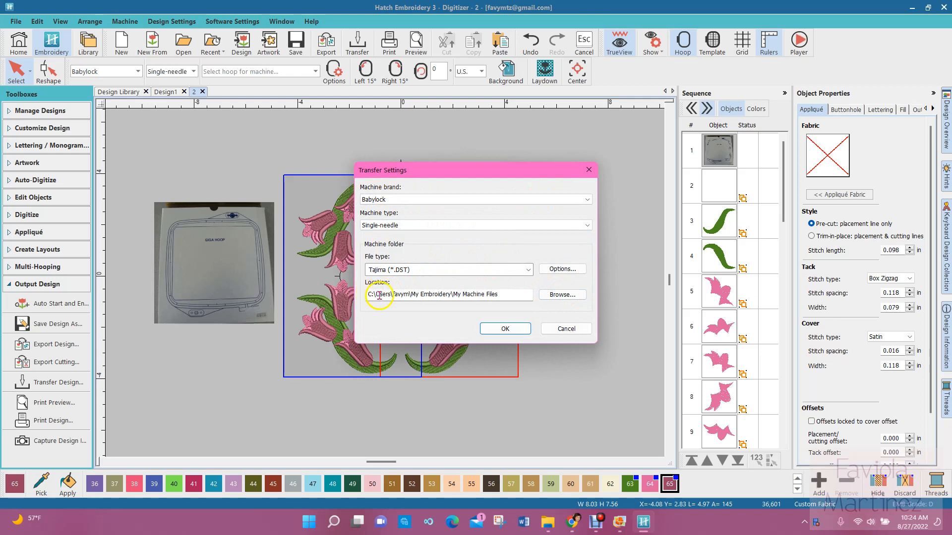
click(559, 298)
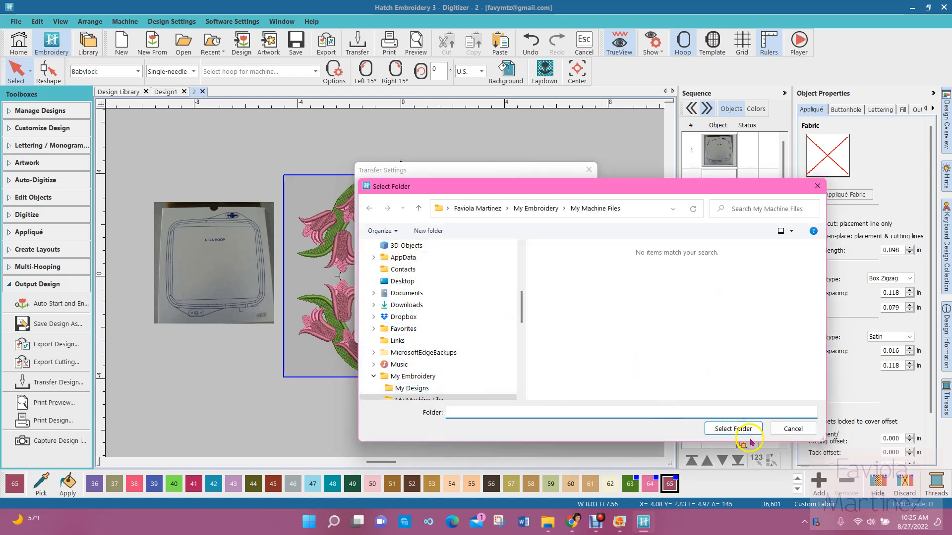
click(817, 186)
click(518, 331)
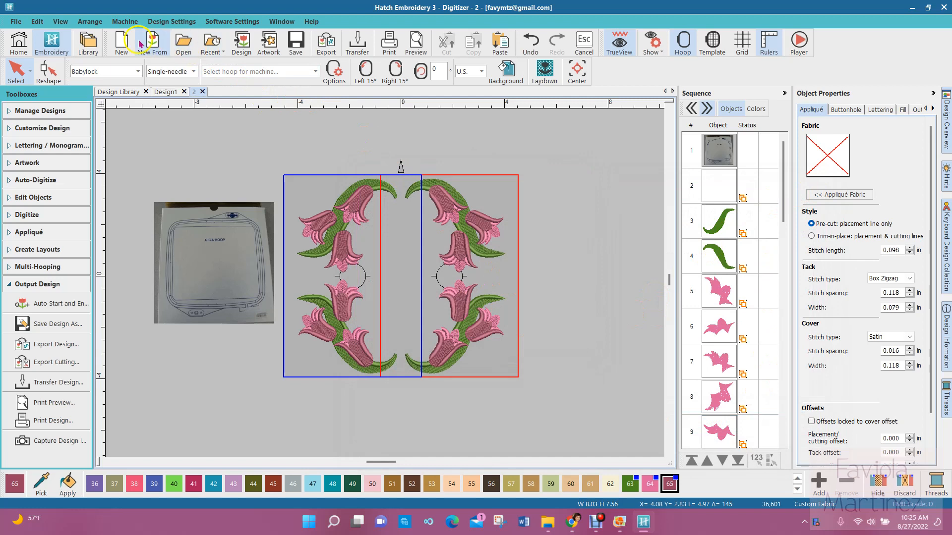
click(127, 22)
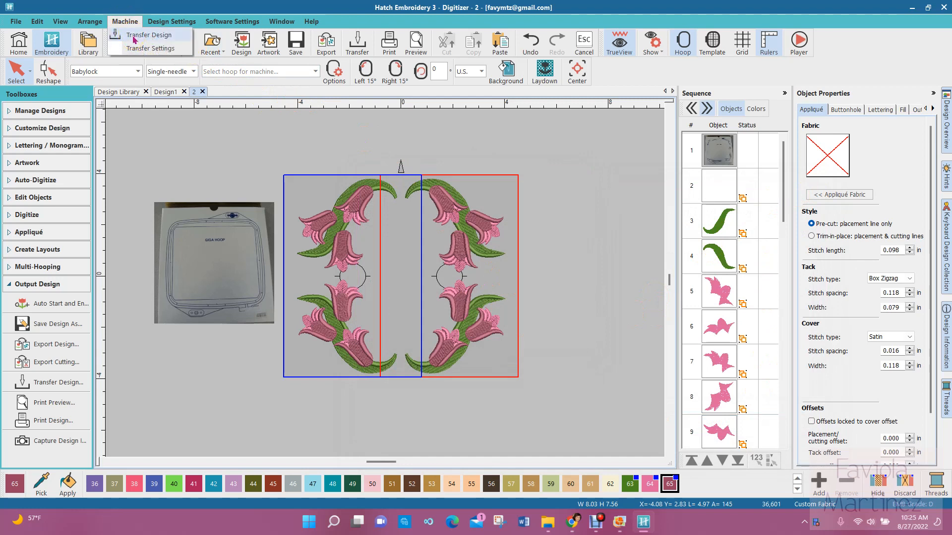
click(560, 371)
click(575, 340)
click(561, 362)
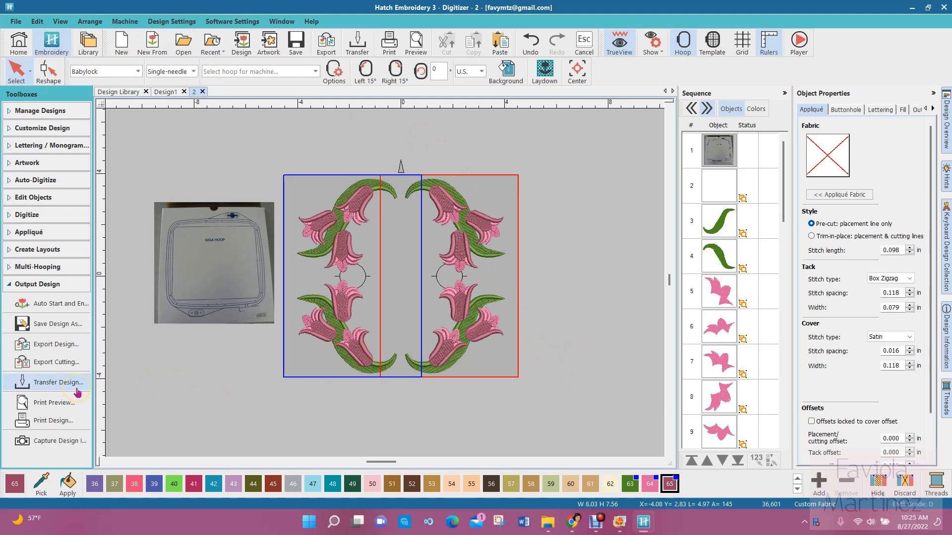
Step: Examine the exported JEF files and available destination folders when exporting the design again, and leave without saving
click(55, 349)
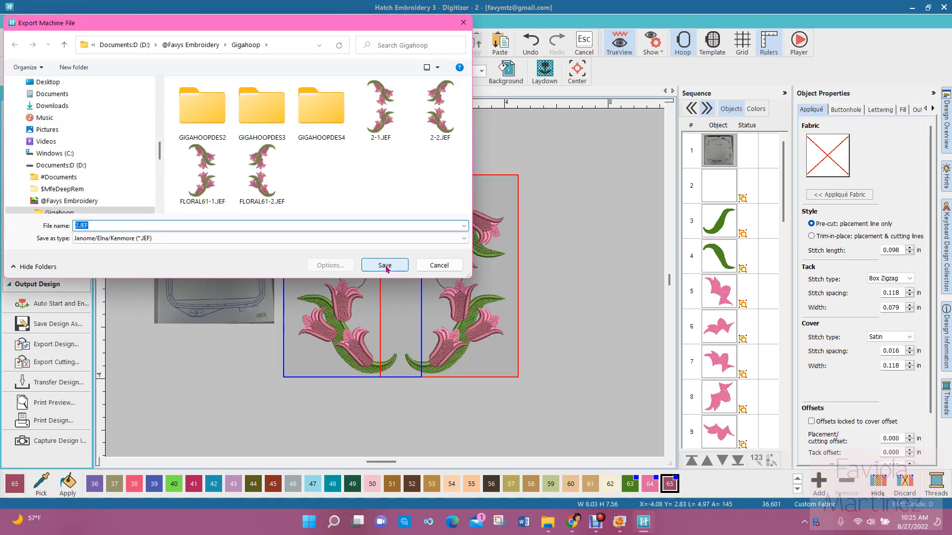
click(266, 191)
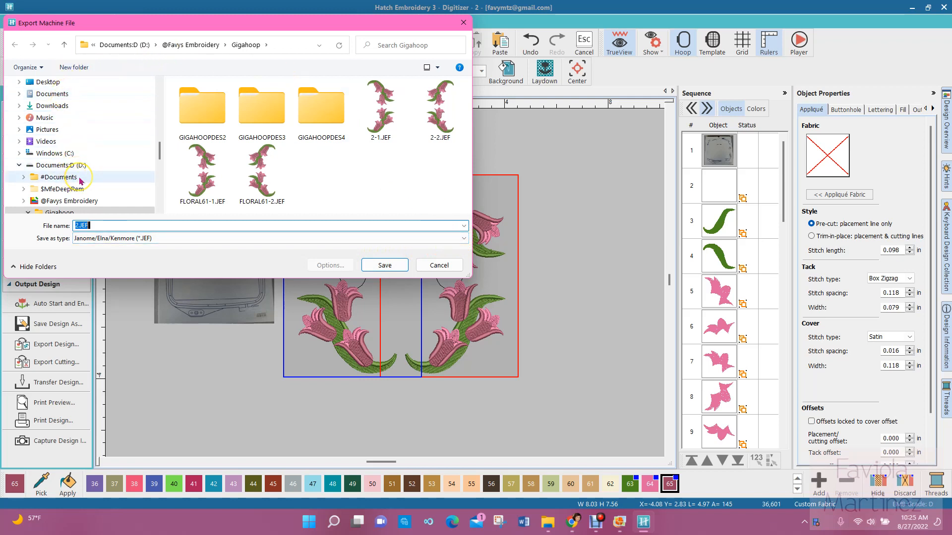
scroll(61, 124, down, 6)
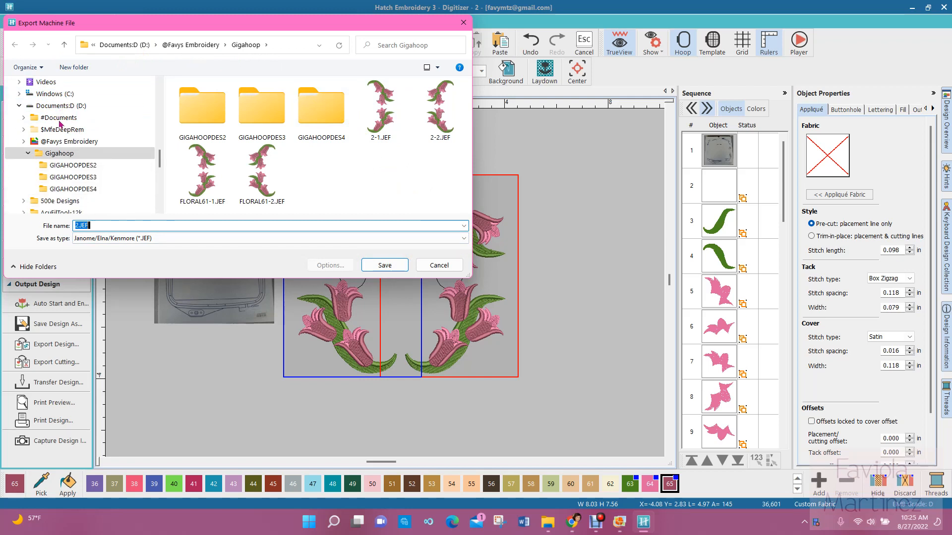
scroll(71, 191, up, 6)
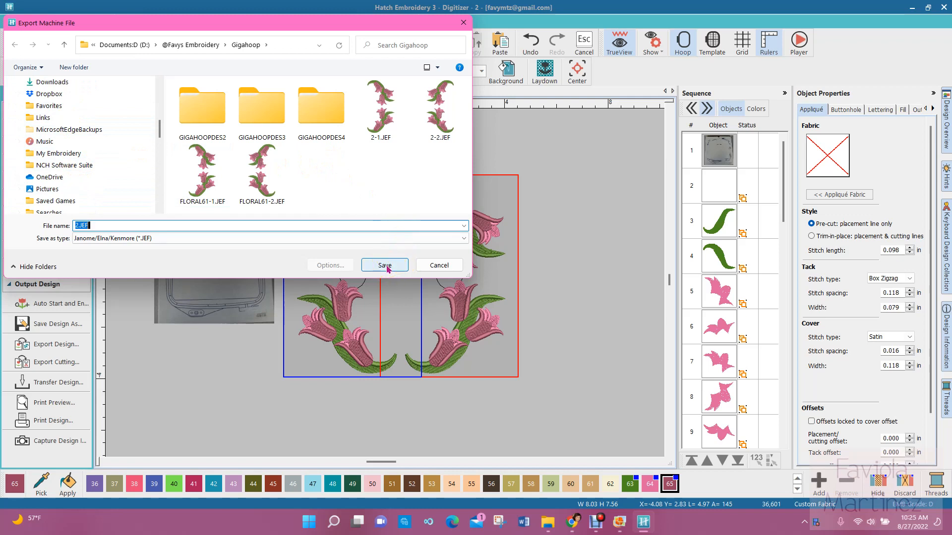
click(436, 265)
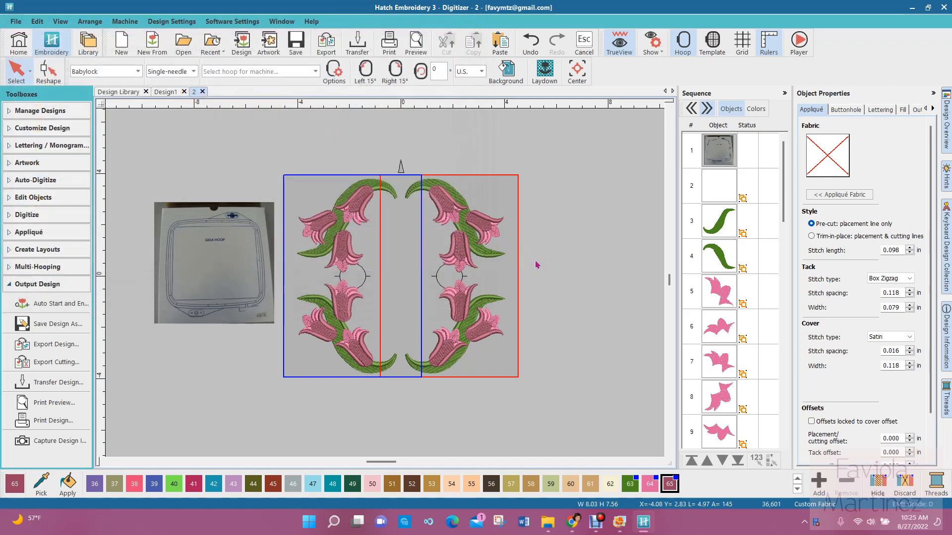